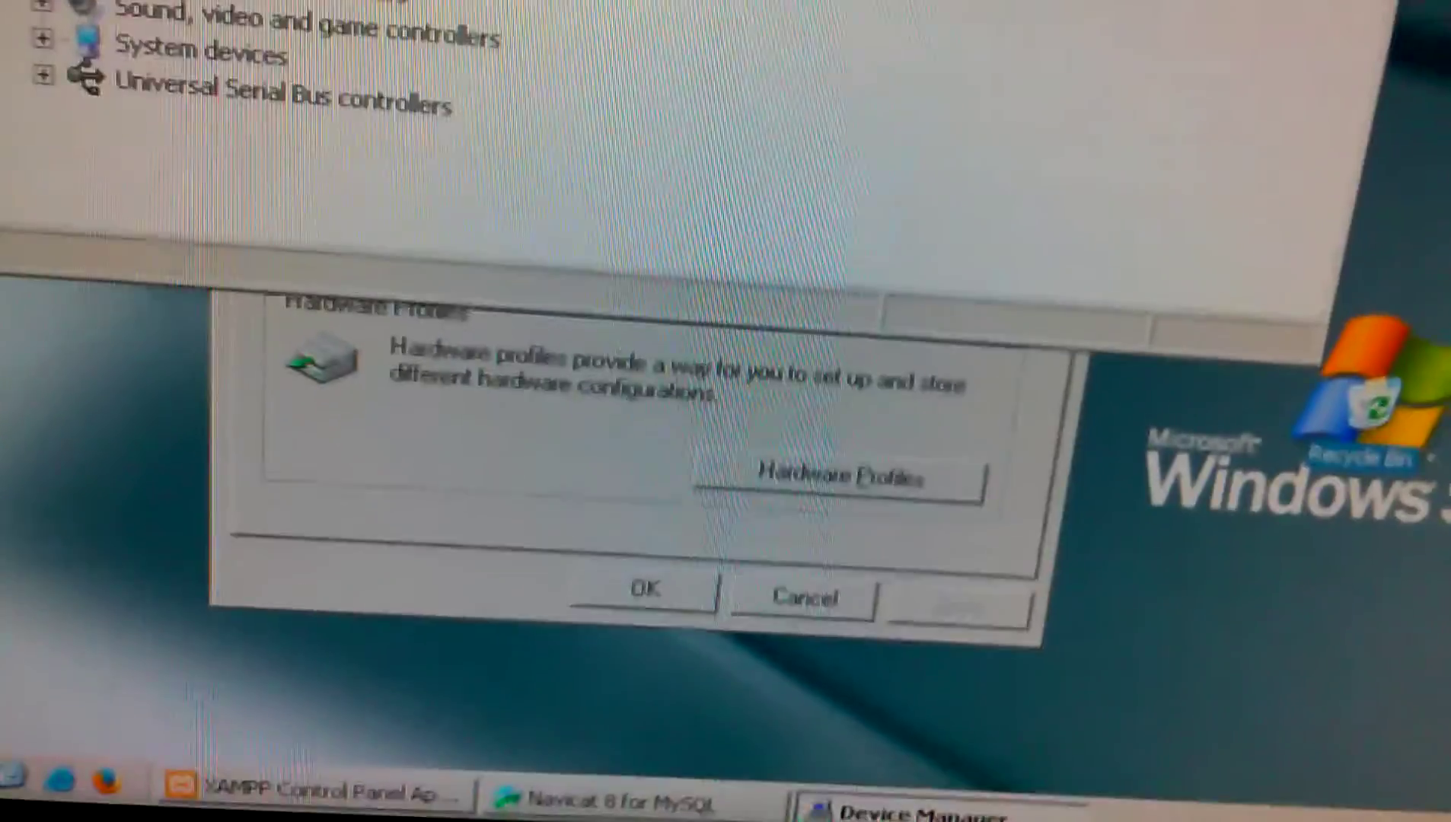
Close Device Manager and the System Properties dialog with Alt+F4.
key("alt+F4")
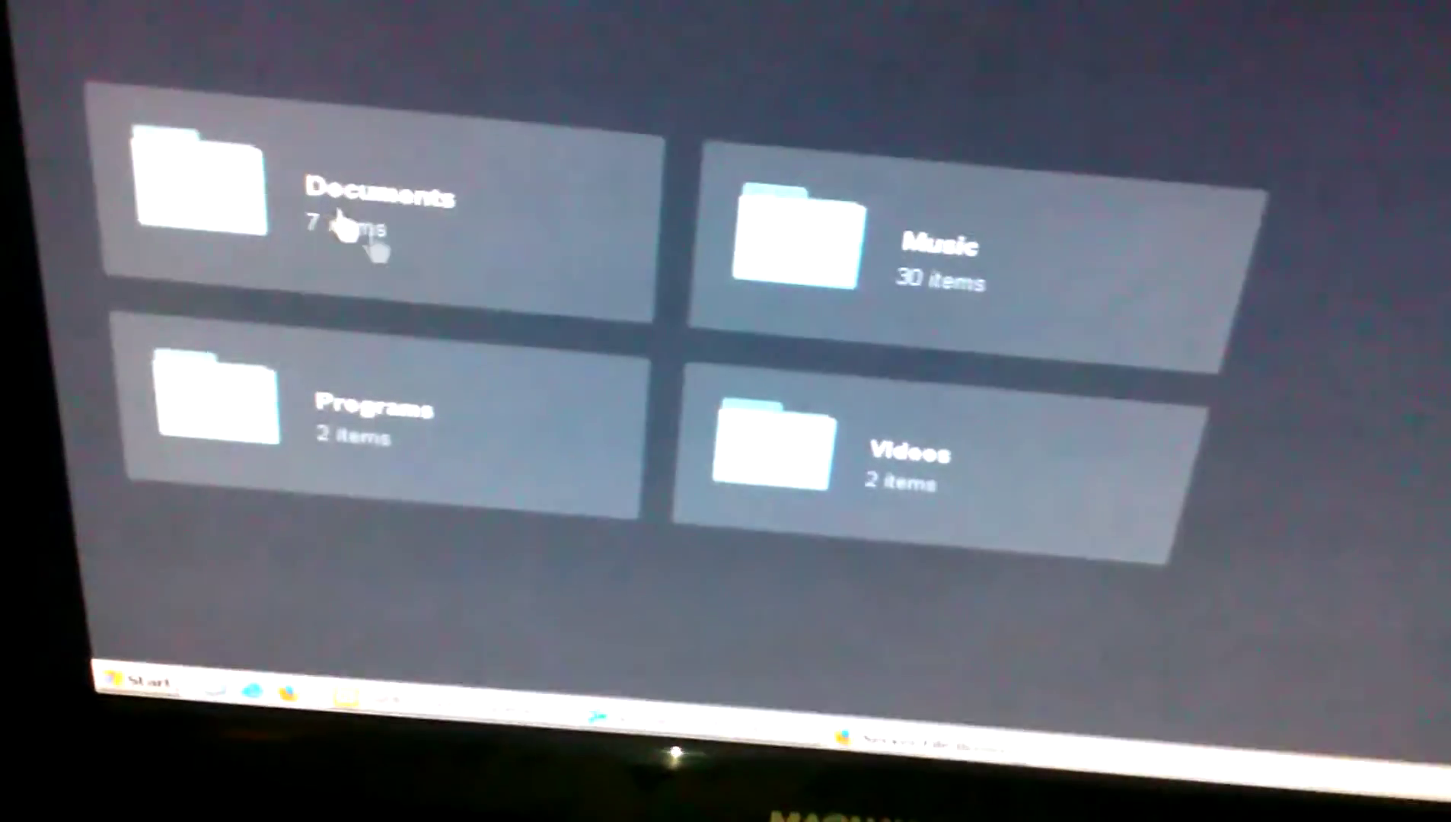
Open the Videos folder in the server's web file browser.
left_click(981, 493)
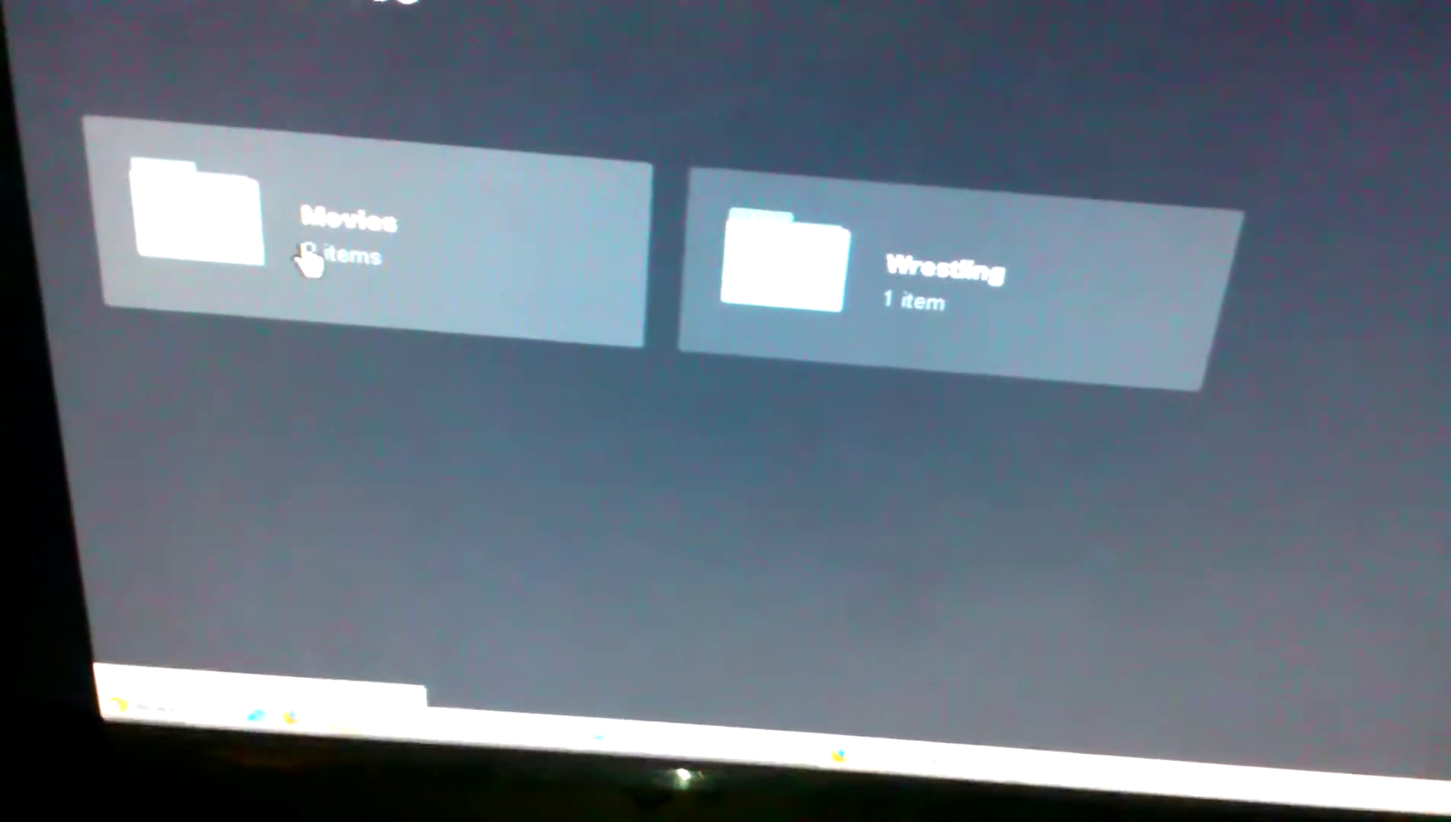